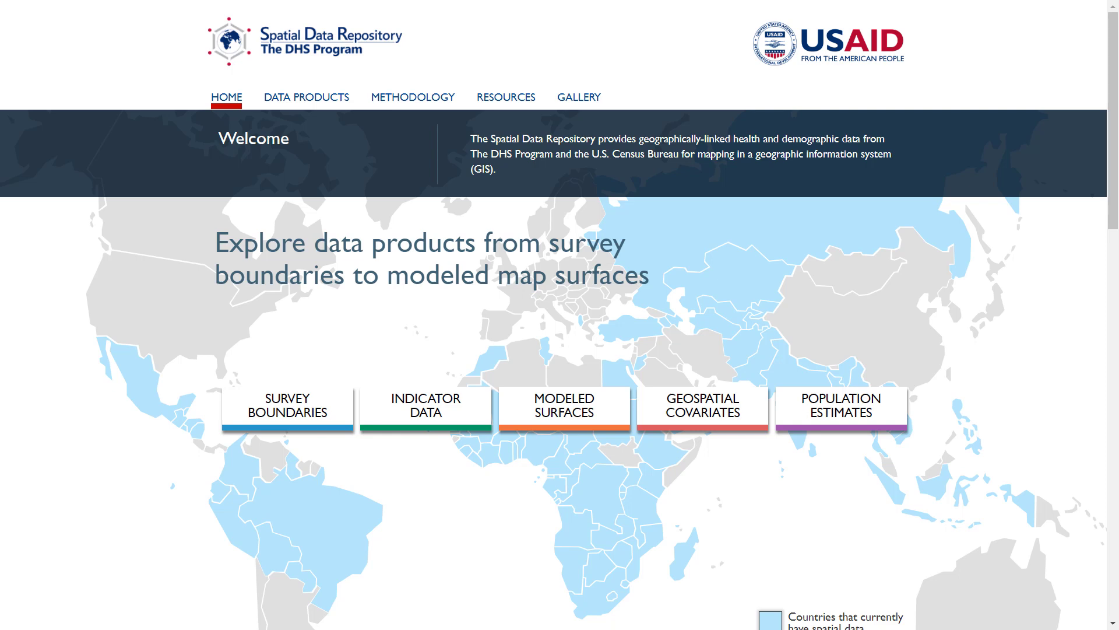
Step: Open the Indicator Data page for a single country and choose Bangladesh as the country
{"action": "mouse_move", "coordinate": [426, 422]}
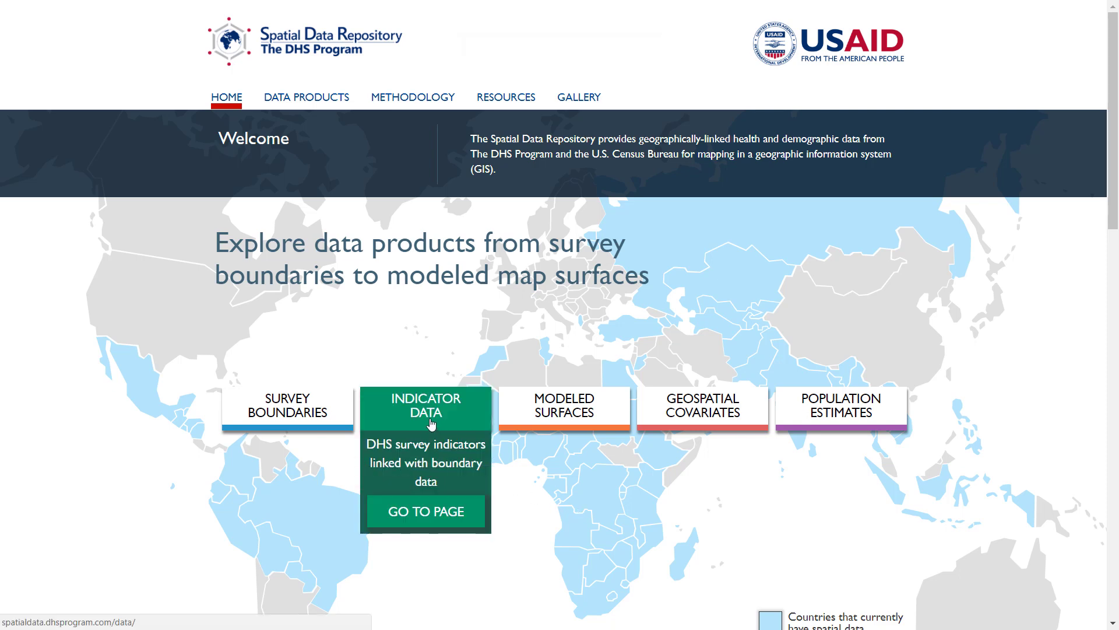
{"action": "left_click", "coordinate": [419, 514]}
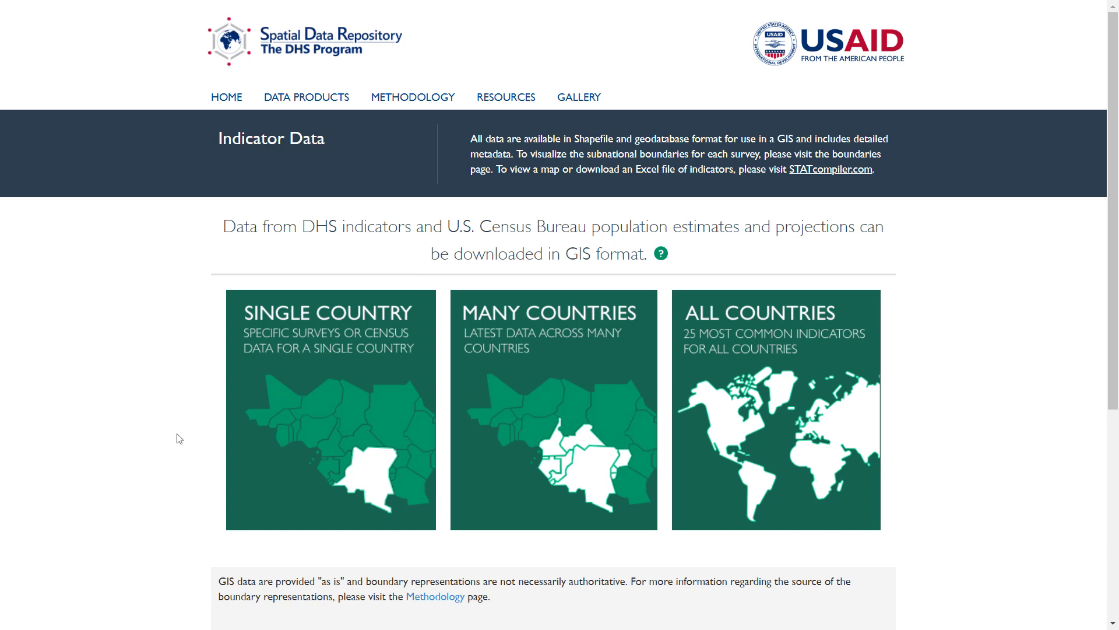
{"action": "left_click", "coordinate": [327, 393]}
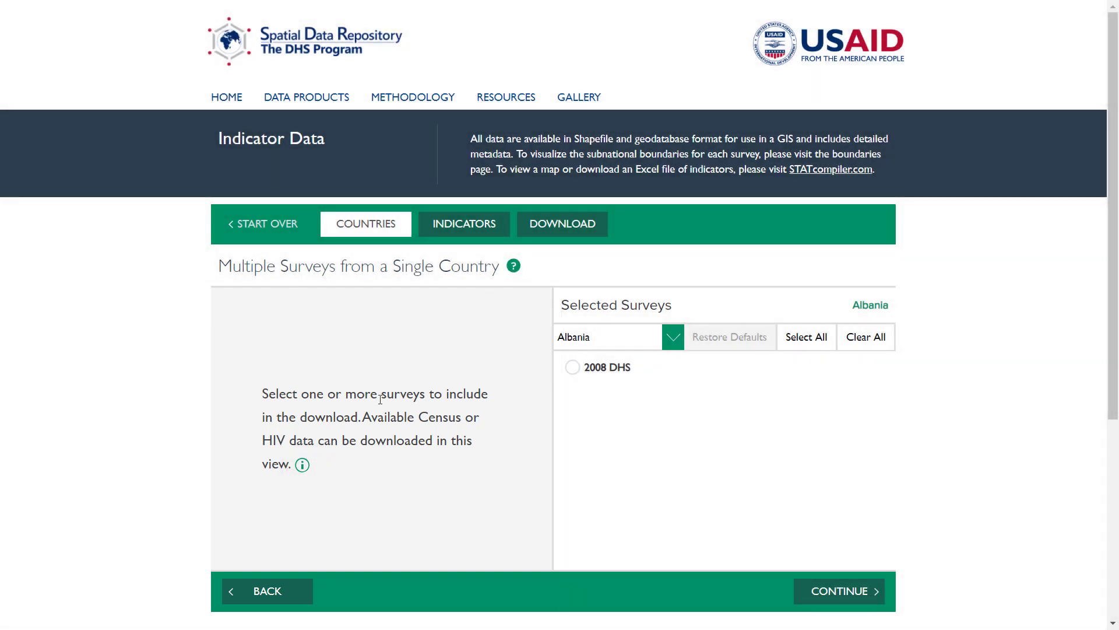
{"action": "left_click", "coordinate": [675, 344]}
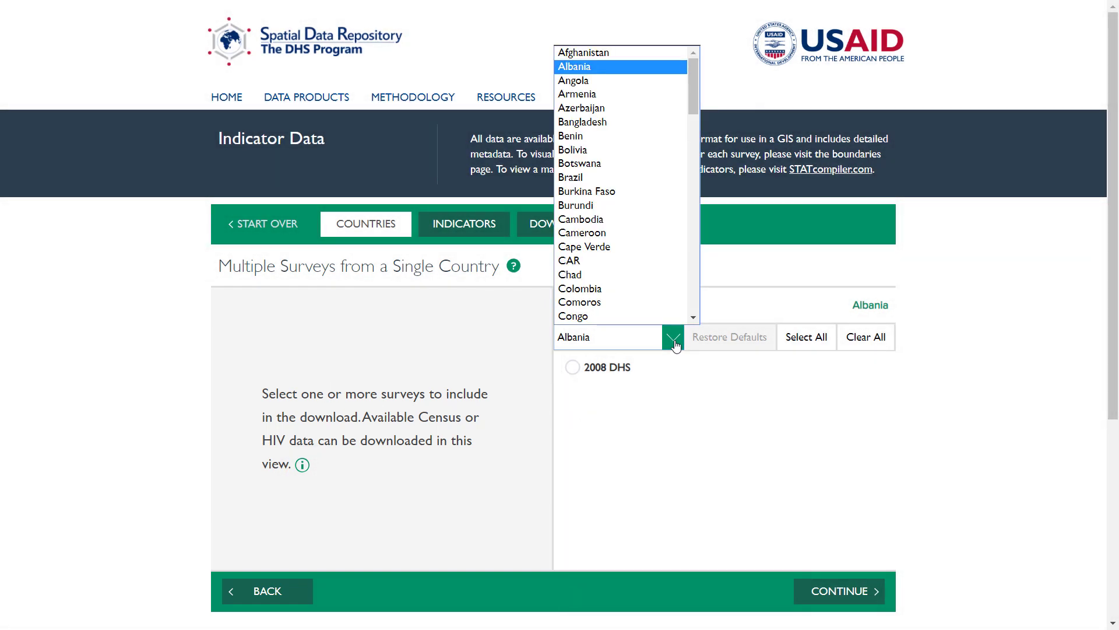
{"action": "scroll", "coordinate": [618, 175], "scroll_direction": "down", "scroll_amount": 1}
{"action": "left_click", "coordinate": [589, 113]}
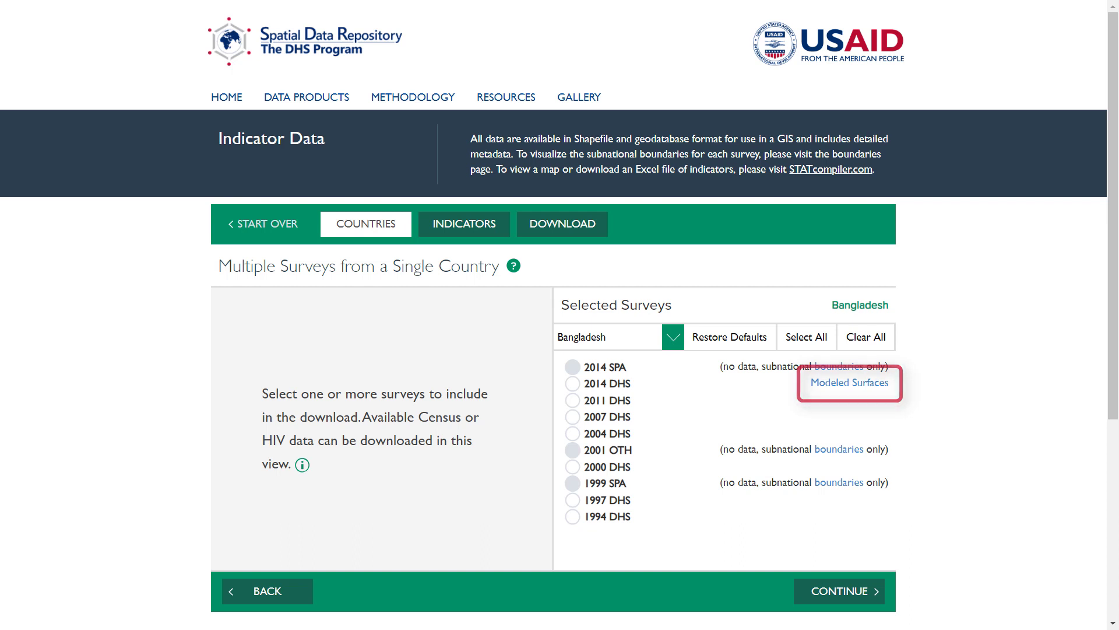
Step: Select all available Bangladesh surveys and continue to the indicator selection
{"action": "left_click", "coordinate": [616, 386]}
{"action": "left_click", "coordinate": [617, 403]}
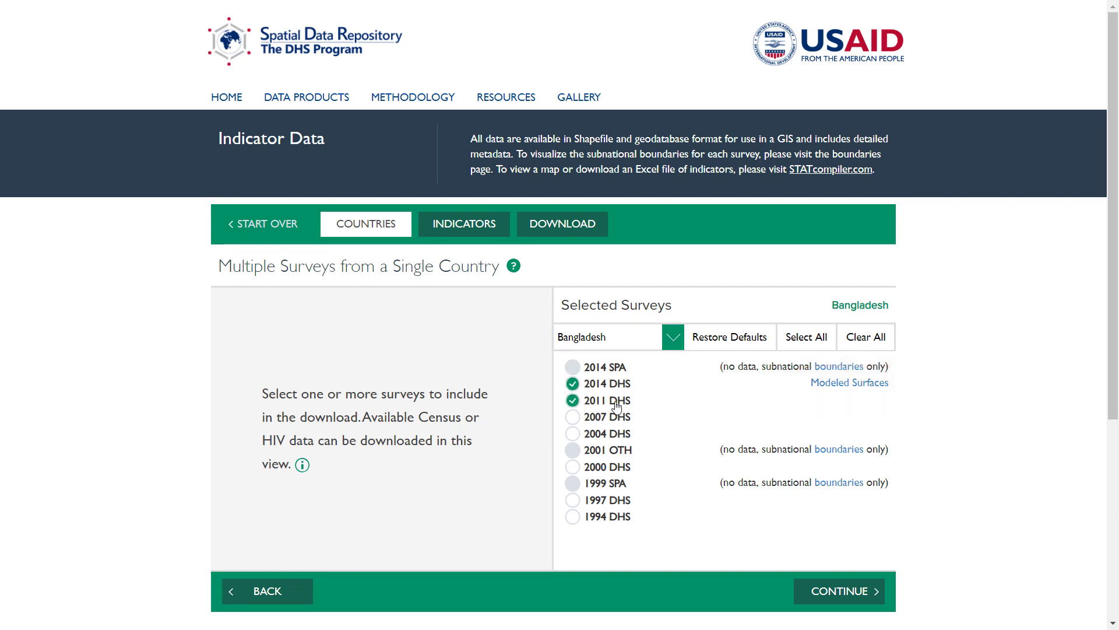
{"action": "left_click", "coordinate": [811, 341]}
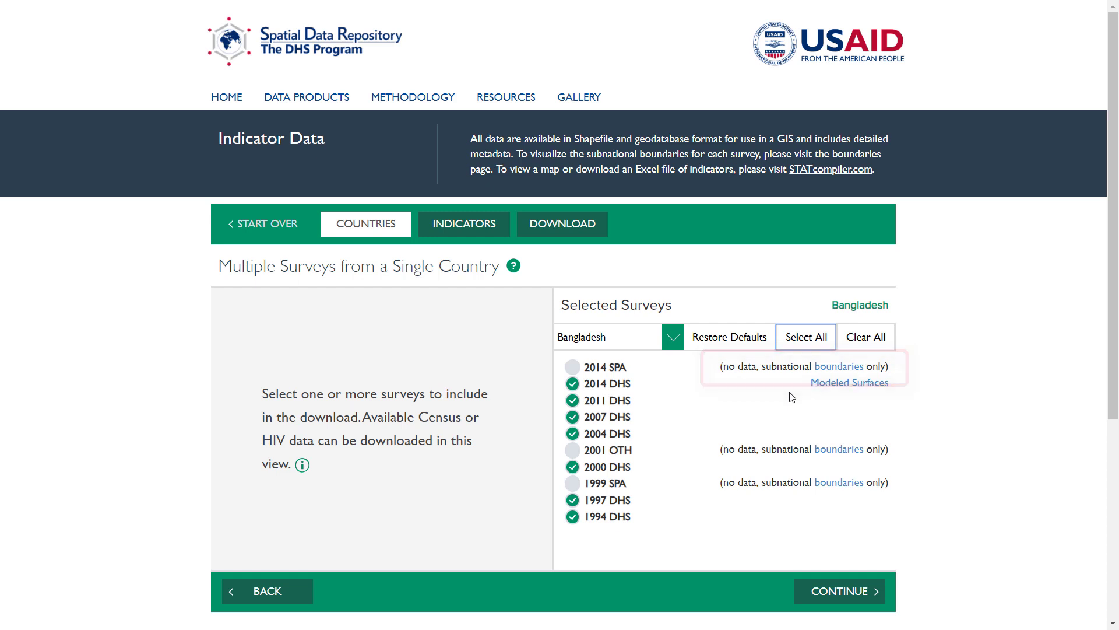
{"action": "left_click", "coordinate": [861, 589]}
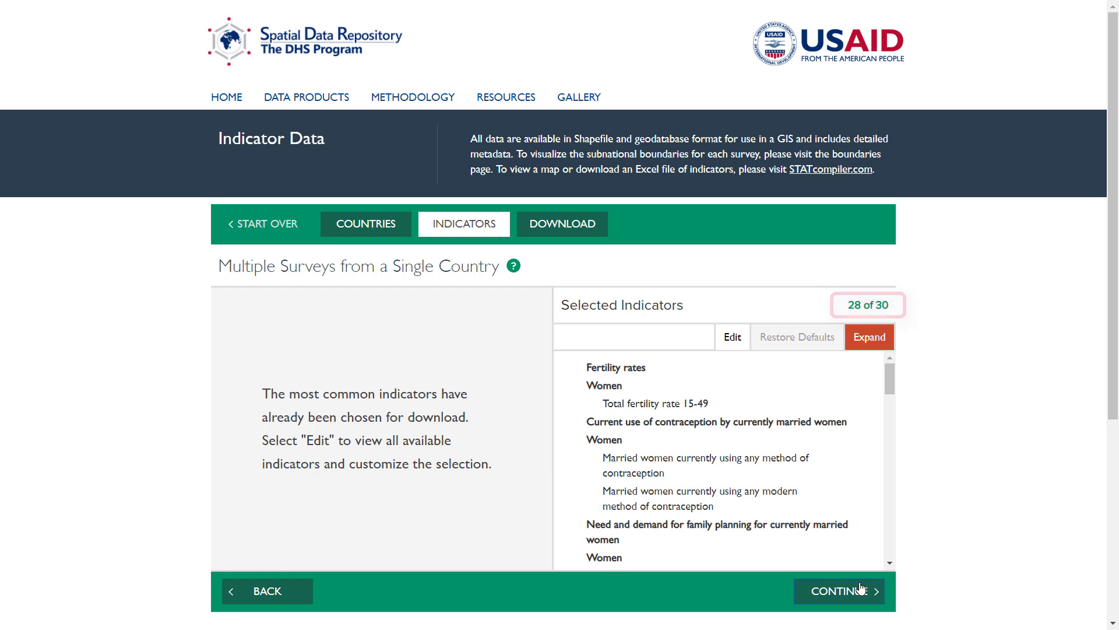
Step: Enlarge the selected indicators list and open it for editing with the Most Common category unfolded
{"action": "left_click", "coordinate": [886, 346]}
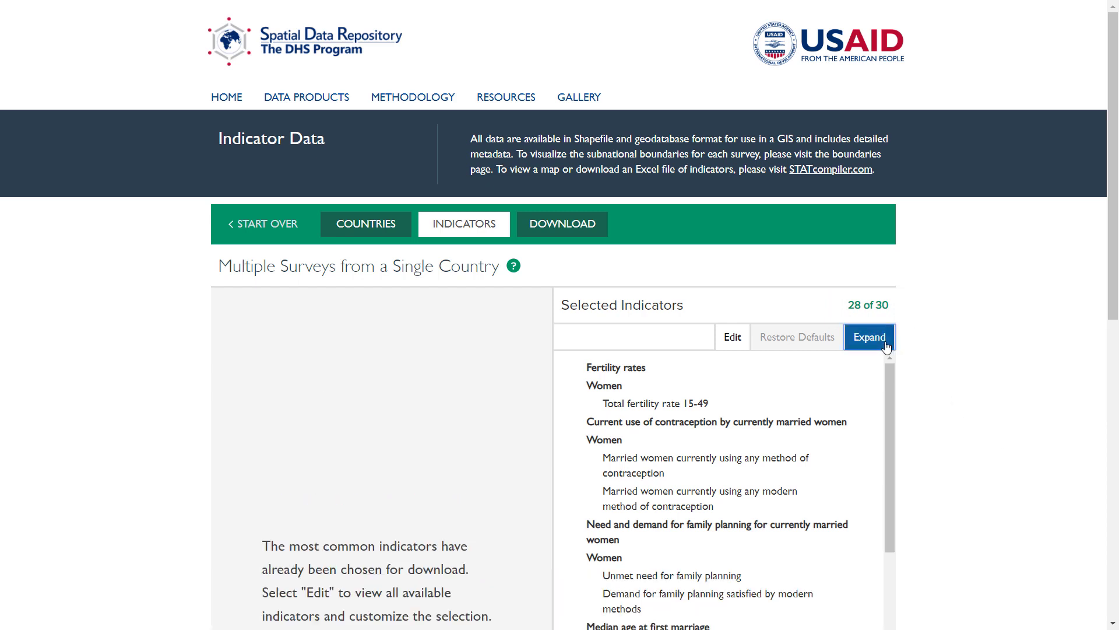
{"action": "left_click_drag", "start_coordinate": [1114, 274], "coordinate": [1113, 344]}
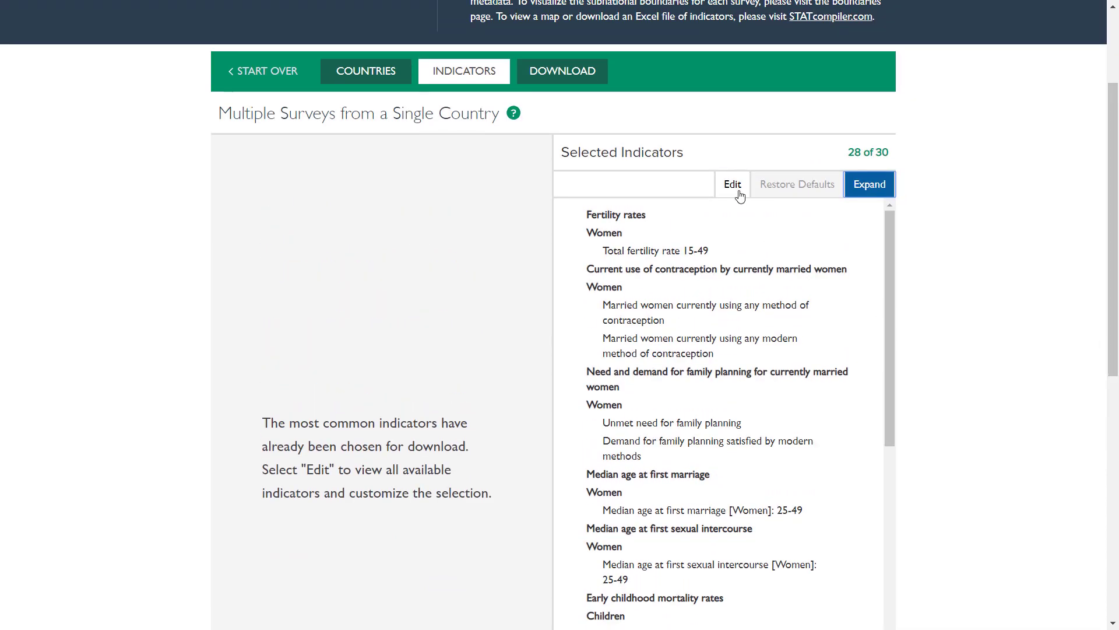
{"action": "left_click", "coordinate": [737, 191]}
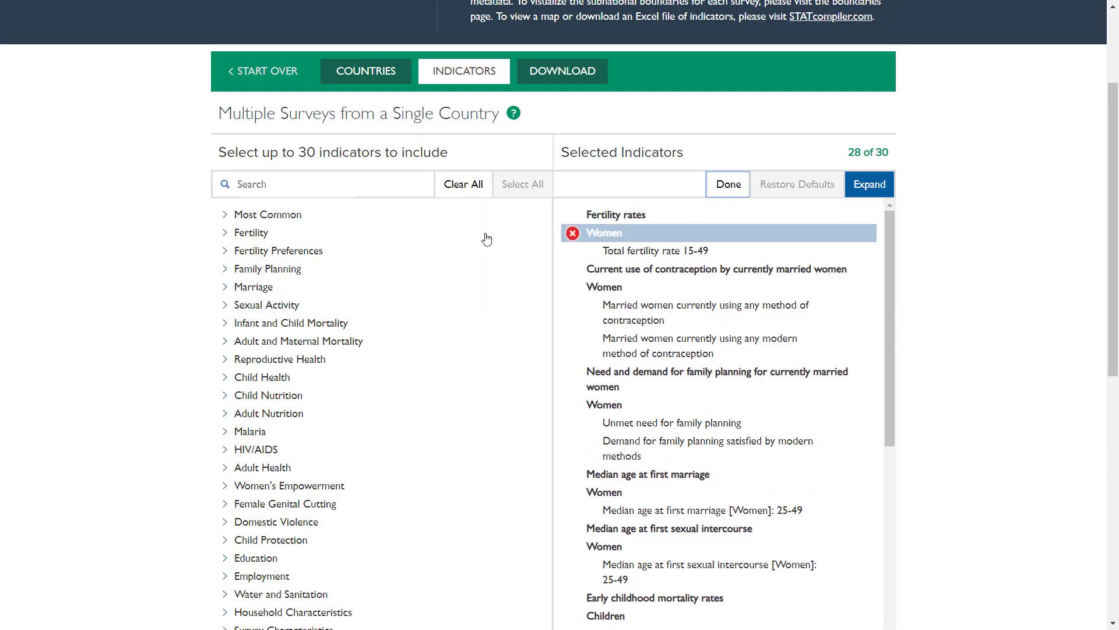
{"action": "left_click", "coordinate": [289, 220]}
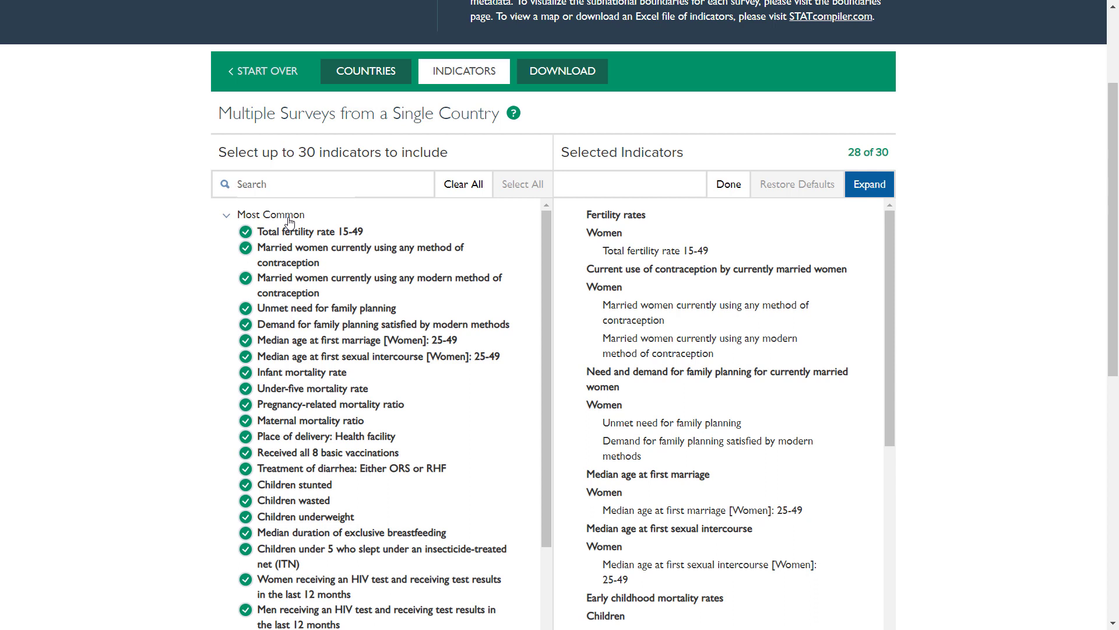
Step: Clear all indicators and choose only Total fertility rate 15-49 from the Most Common category
{"action": "left_click", "coordinate": [469, 192]}
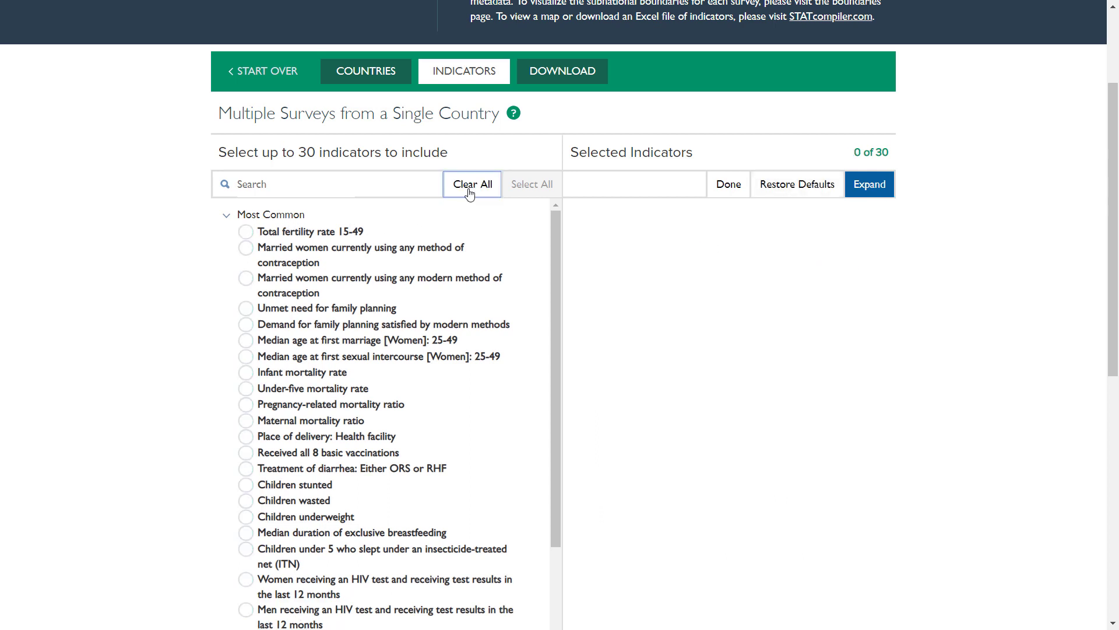
{"action": "left_click", "coordinate": [352, 232]}
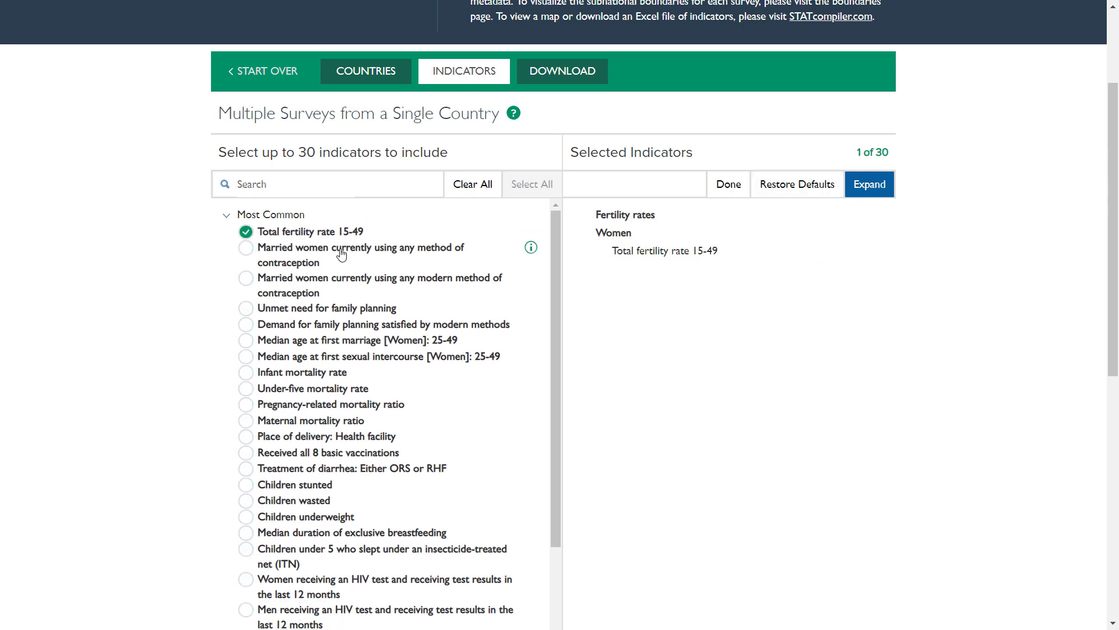
{"action": "left_click", "coordinate": [342, 254]}
{"action": "left_click", "coordinate": [342, 254]}
{"action": "left_click", "coordinate": [332, 315]}
{"action": "left_click", "coordinate": [332, 315]}
{"action": "left_click", "coordinate": [331, 325]}
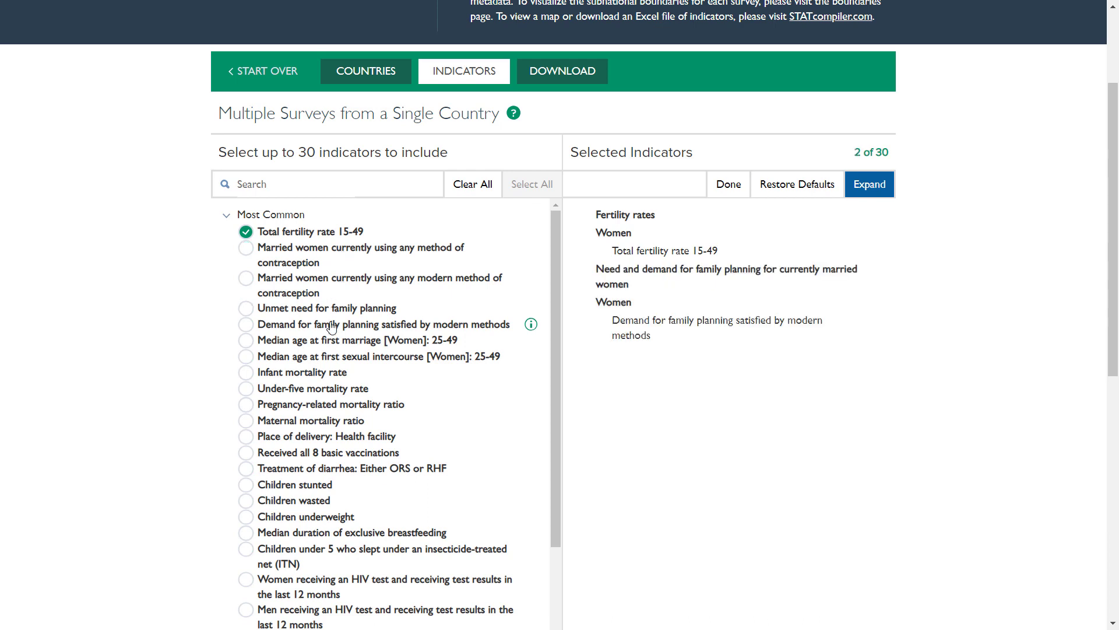
{"action": "left_click", "coordinate": [332, 326]}
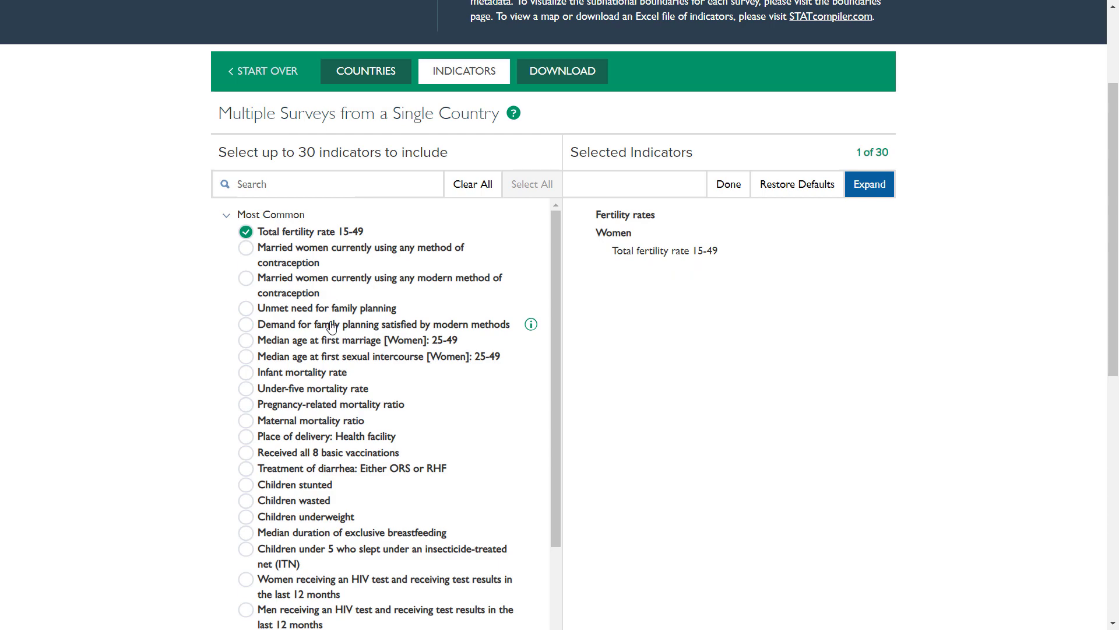
Step: Look into the Marriage category, and add the indicators for married women currently using any method and any modern method of contraception from Most Common
{"action": "left_click", "coordinate": [276, 217]}
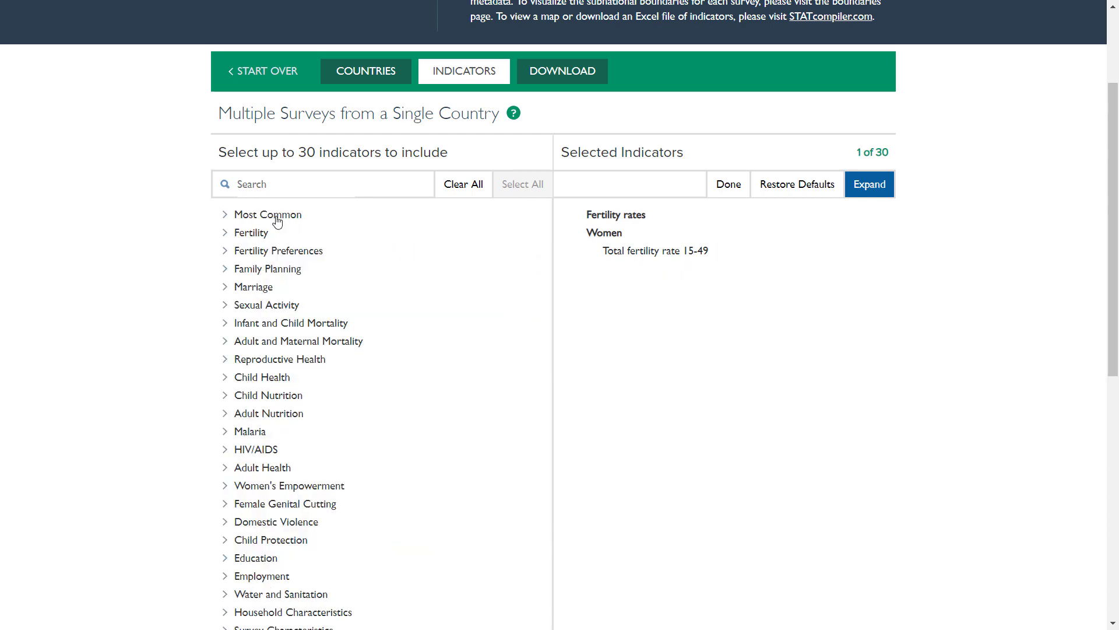
{"action": "left_click", "coordinate": [263, 288]}
{"action": "left_click", "coordinate": [261, 289]}
{"action": "left_click", "coordinate": [285, 217]}
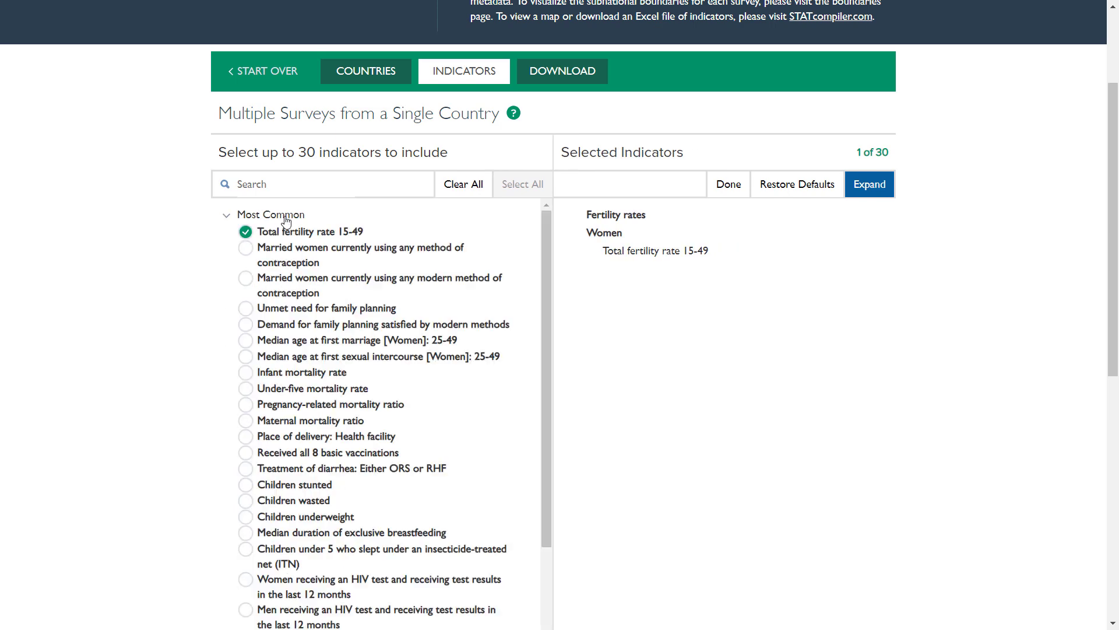
{"action": "left_click", "coordinate": [246, 249]}
{"action": "left_click", "coordinate": [247, 279]}
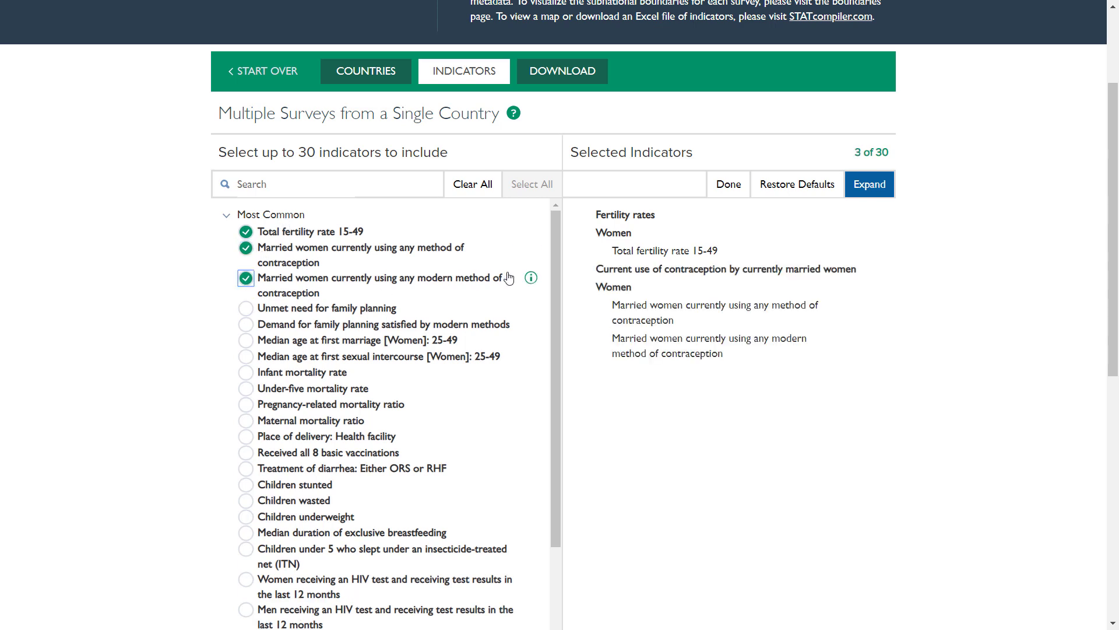
Step: Remove the fertility and contraception groups from the selected indicators and add Infant mortality rate
{"action": "left_click", "coordinate": [583, 234]}
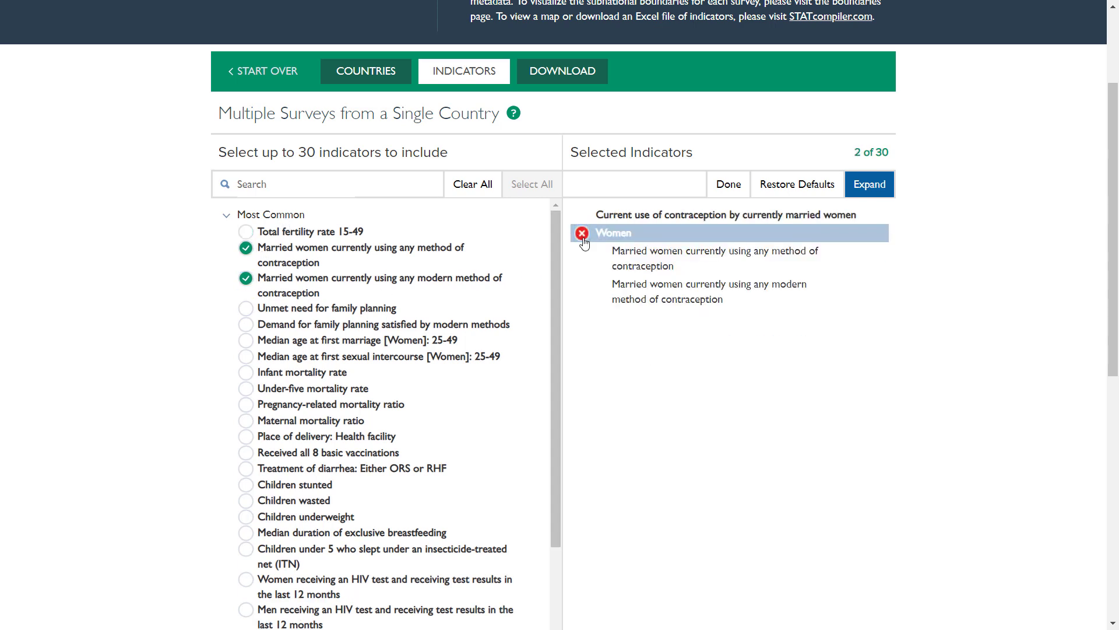
{"action": "left_click", "coordinate": [583, 234]}
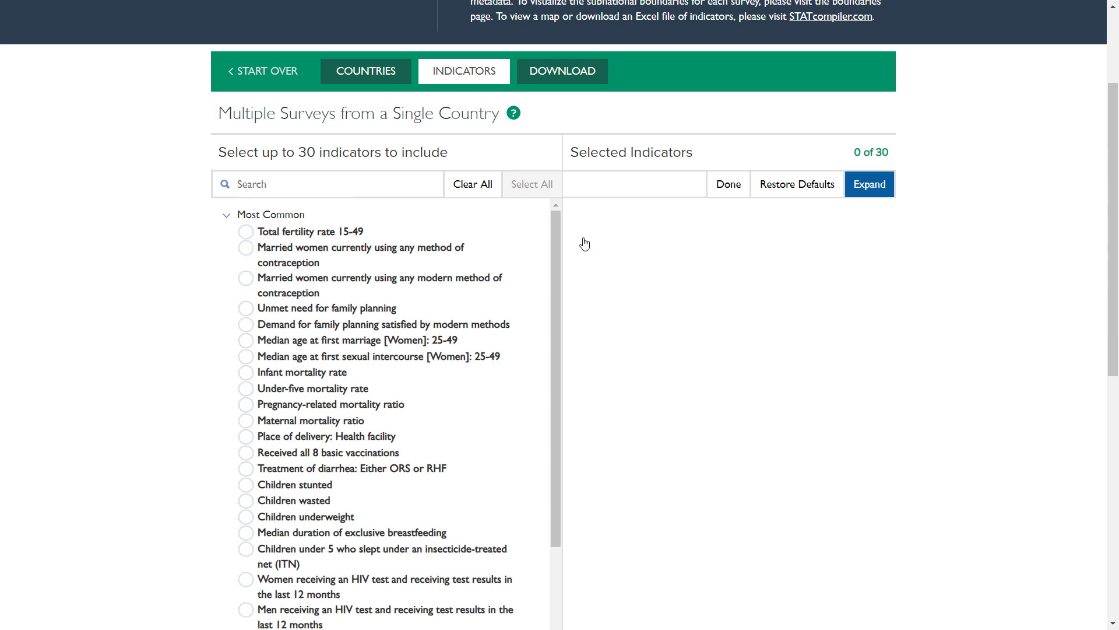
{"action": "left_click", "coordinate": [248, 374]}
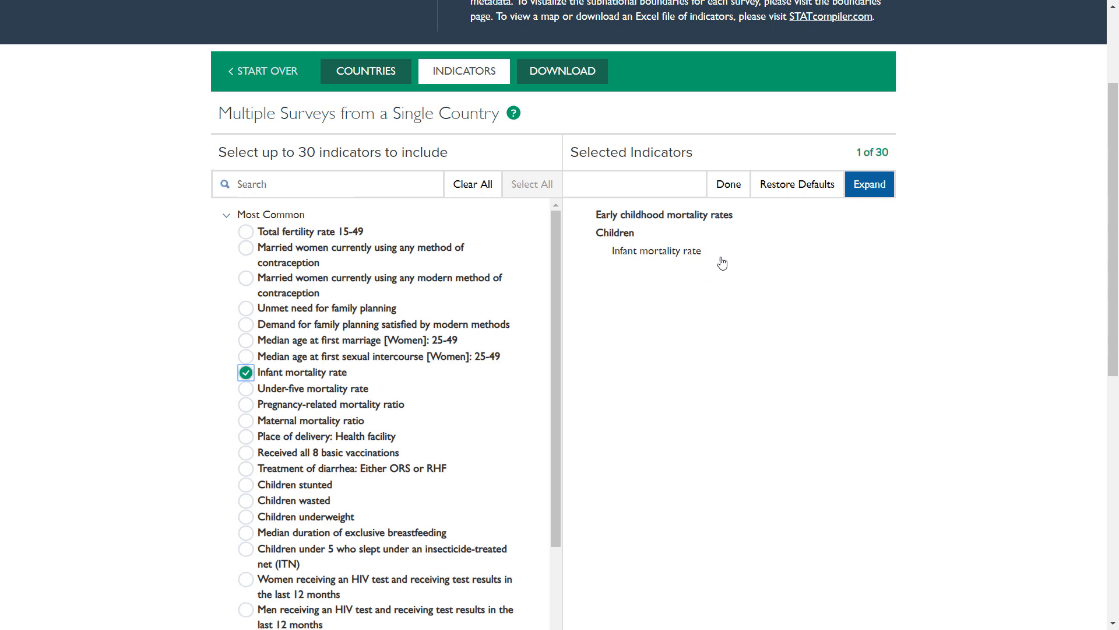
Step: Restore the default indicators and continue to the download options
{"action": "left_click", "coordinate": [781, 195]}
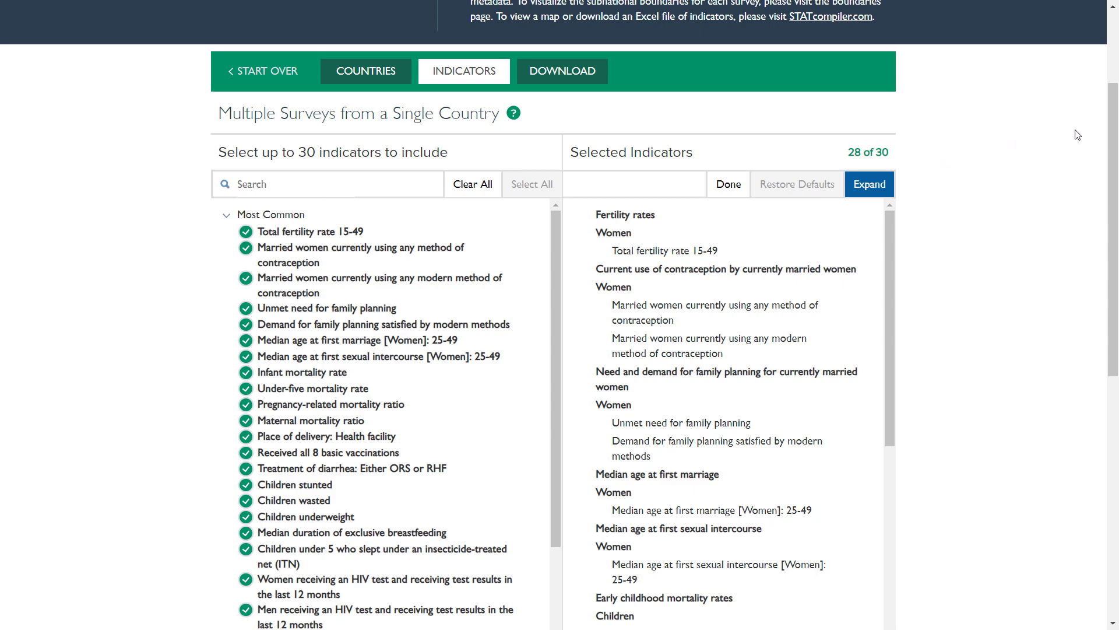
{"action": "left_click_drag", "start_coordinate": [1114, 131], "coordinate": [1102, 293]}
{"action": "left_click", "coordinate": [858, 460]}
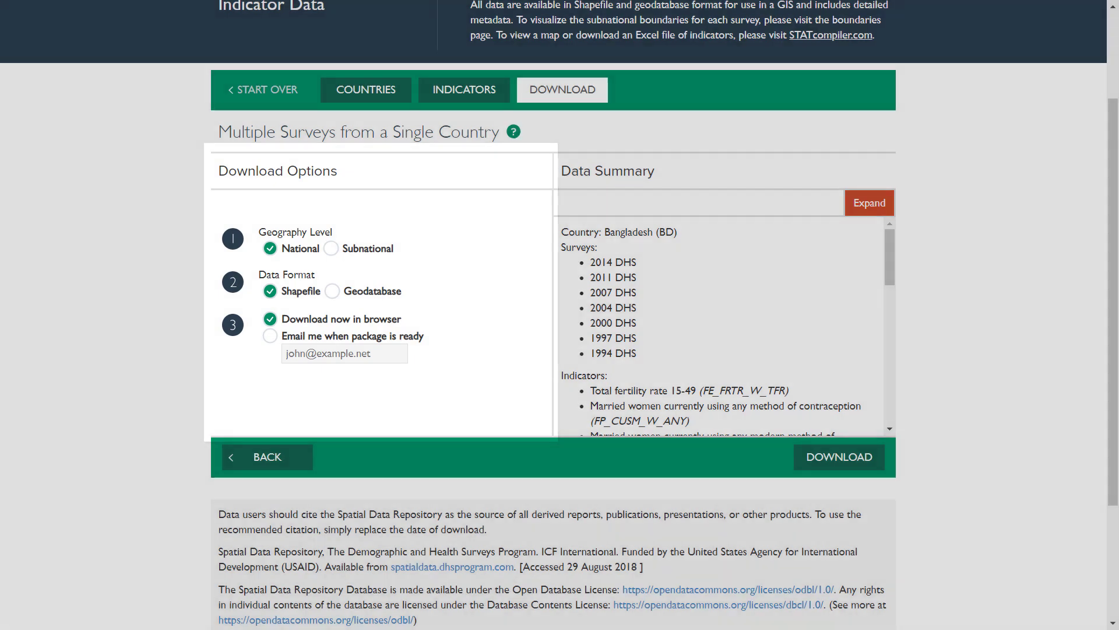
Step: Set the geography level to Subnational and, after trying Geodatabase, set the data format to Shapefile
{"action": "left_click", "coordinate": [332, 248]}
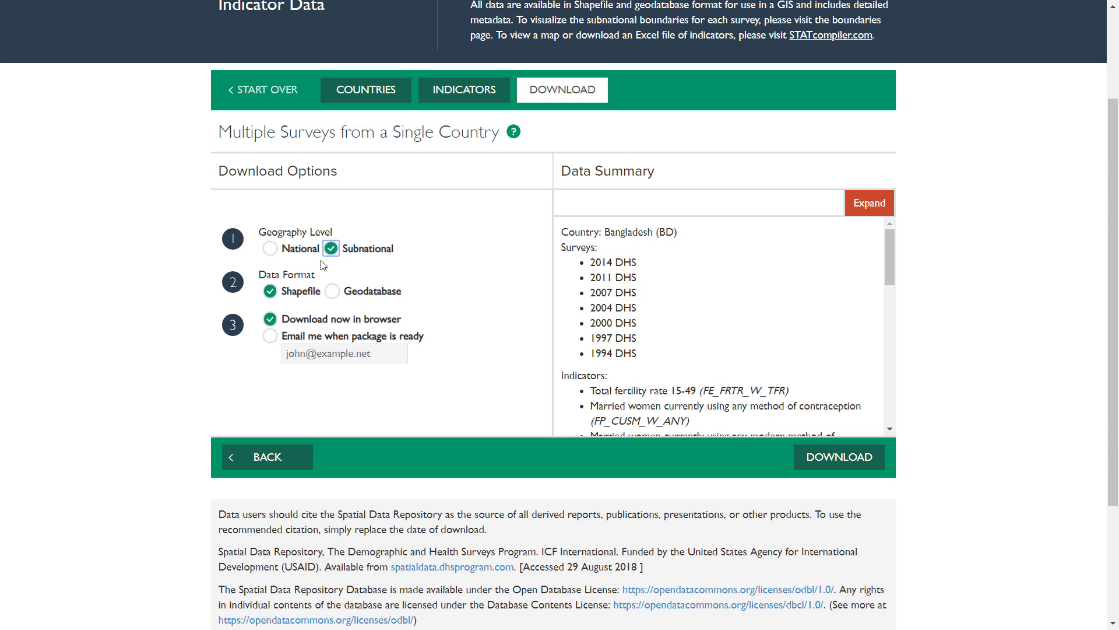
{"action": "left_click", "coordinate": [331, 292]}
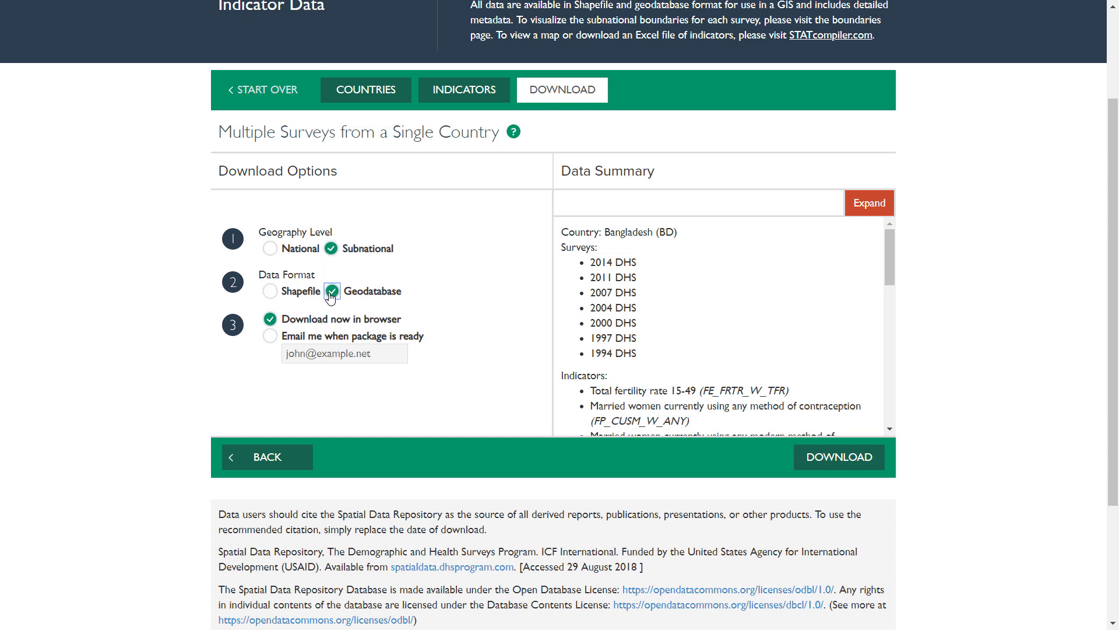
{"action": "left_click", "coordinate": [269, 298]}
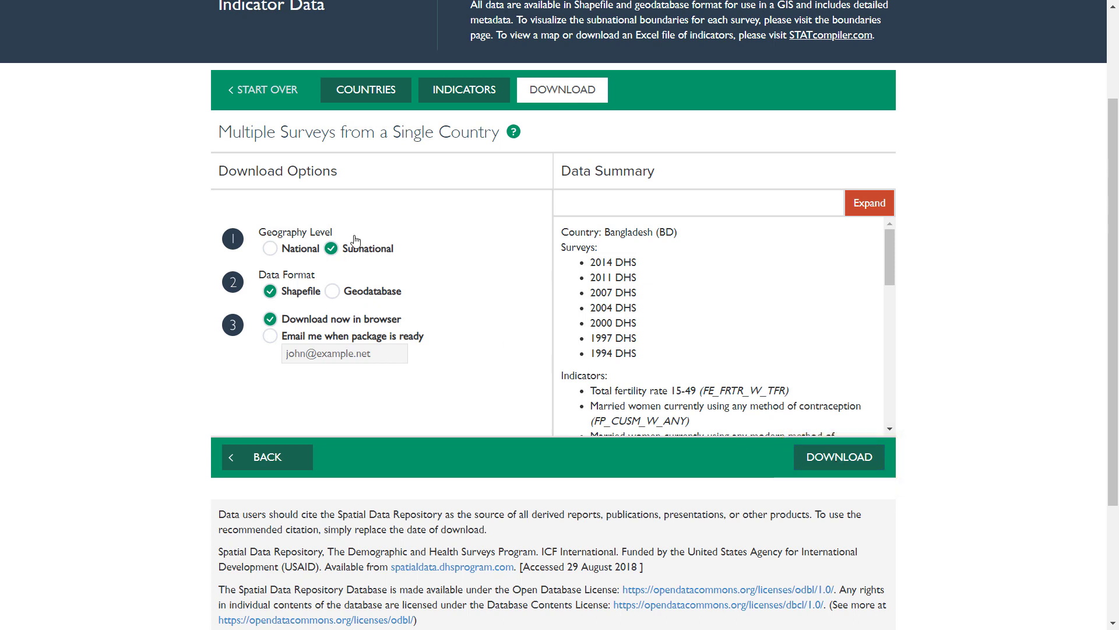
Step: Start the indicator data selection over for many countries
{"action": "left_click", "coordinate": [257, 91]}
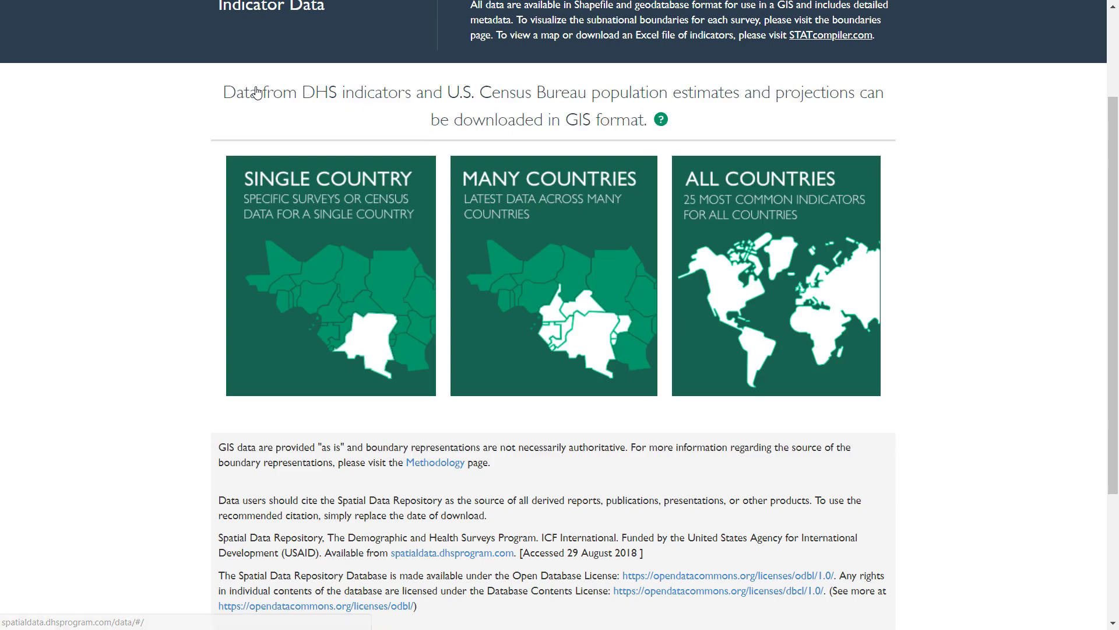
{"action": "left_click", "coordinate": [554, 248]}
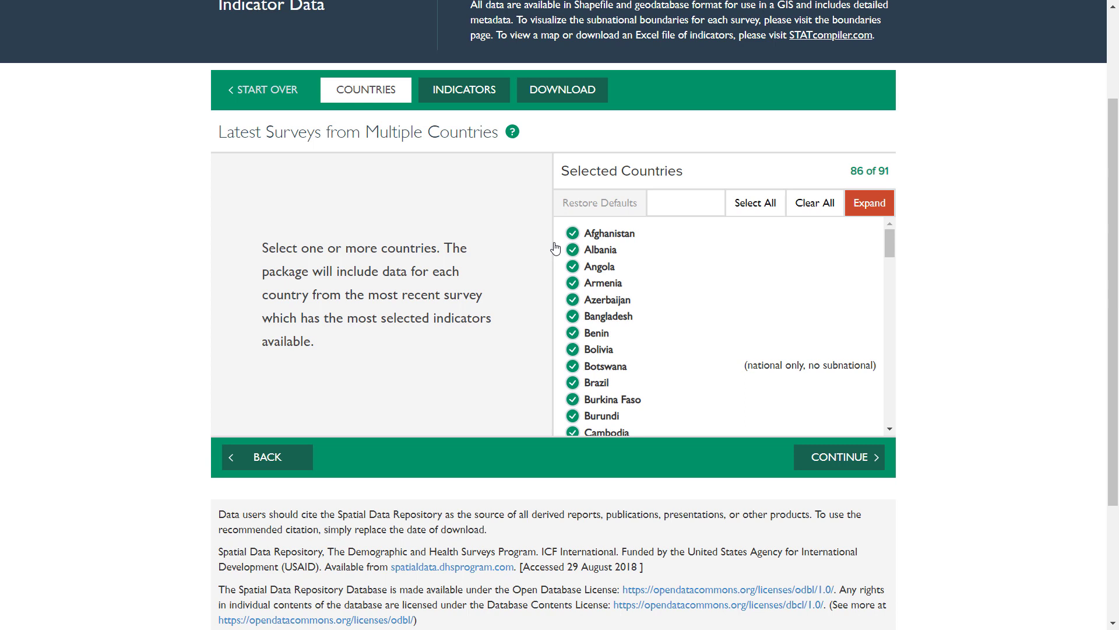
Step: Try clearing all countries and selecting only Angola, Armenia and Brazil, and restore the default country selection
{"action": "left_click", "coordinate": [572, 266]}
{"action": "left_click", "coordinate": [576, 284]}
{"action": "left_click", "coordinate": [574, 299]}
{"action": "left_click", "coordinate": [826, 205]}
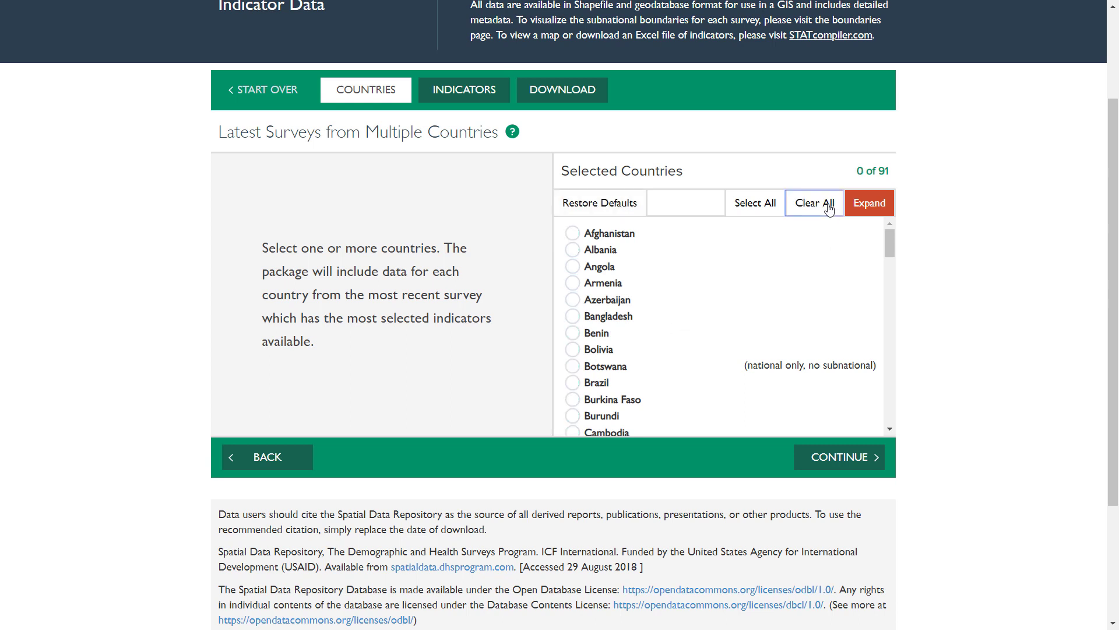
{"action": "left_click", "coordinate": [578, 270]}
{"action": "left_click", "coordinate": [574, 286]}
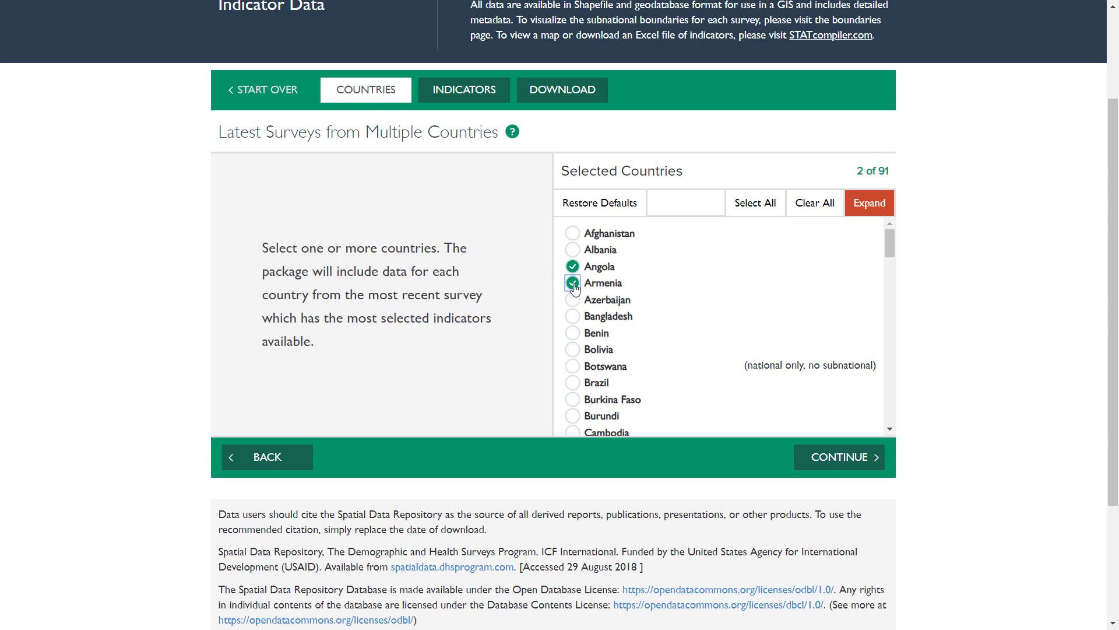
{"action": "left_click", "coordinate": [577, 386]}
{"action": "left_click", "coordinate": [611, 207]}
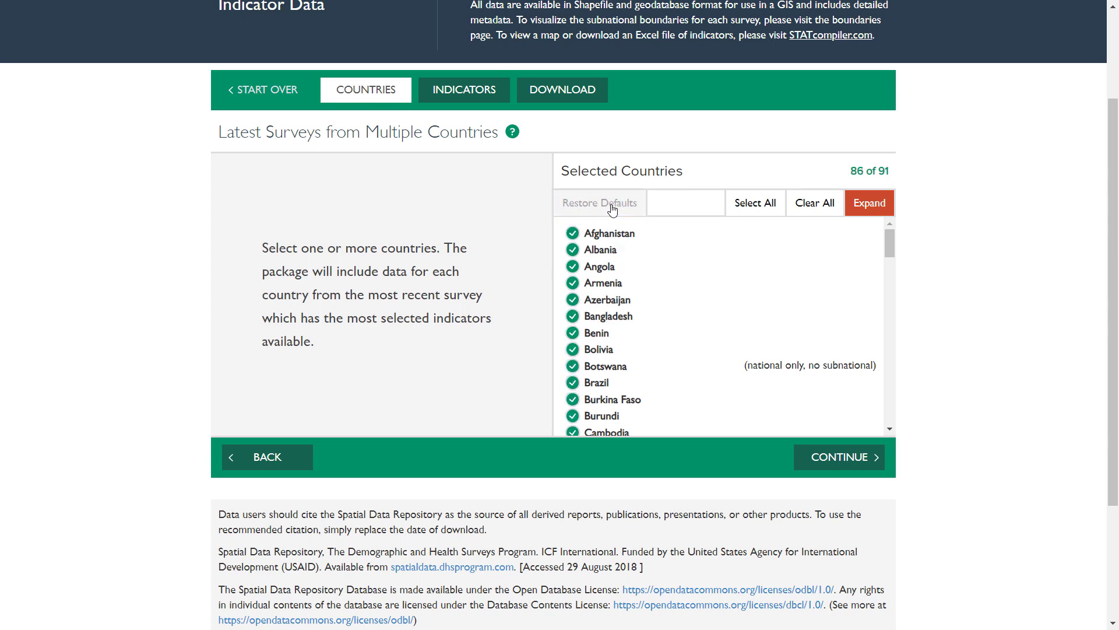
Step: Continue to the indicators and deselect Unmet need for family planning and Married women currently using any modern method of contraception
{"action": "left_click", "coordinate": [840, 459]}
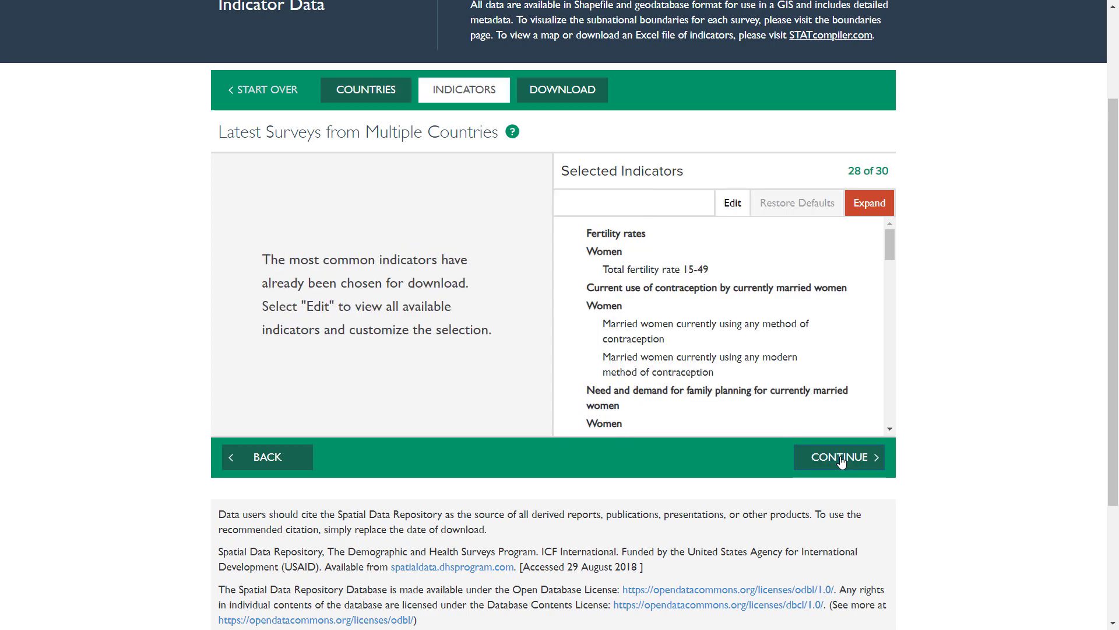
{"action": "left_click", "coordinate": [733, 210]}
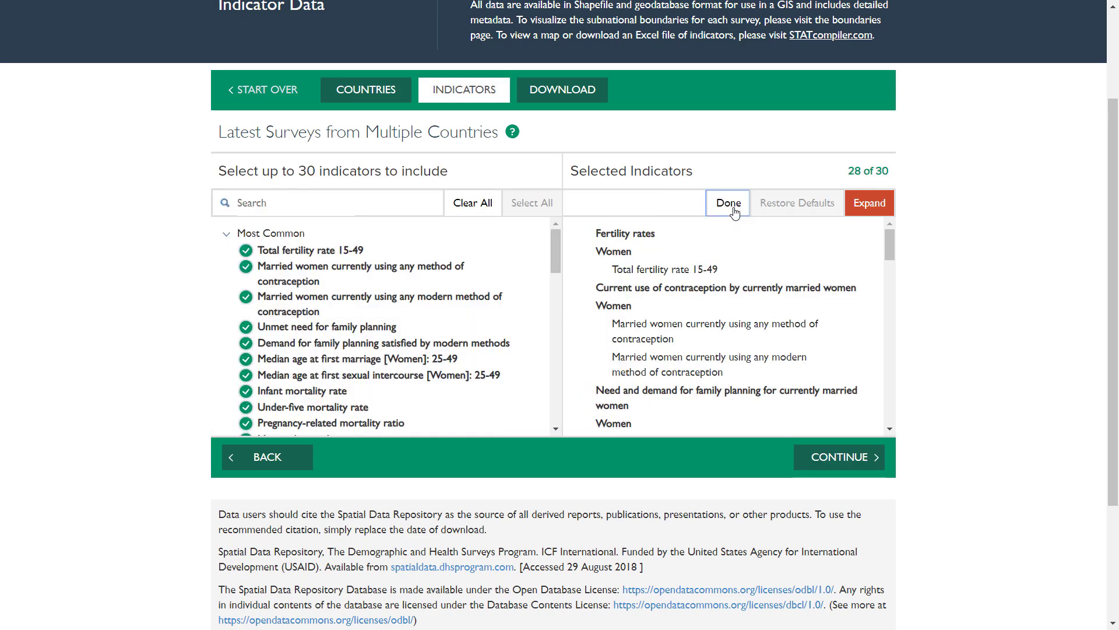
{"action": "left_click", "coordinate": [246, 328]}
{"action": "left_click", "coordinate": [247, 297]}
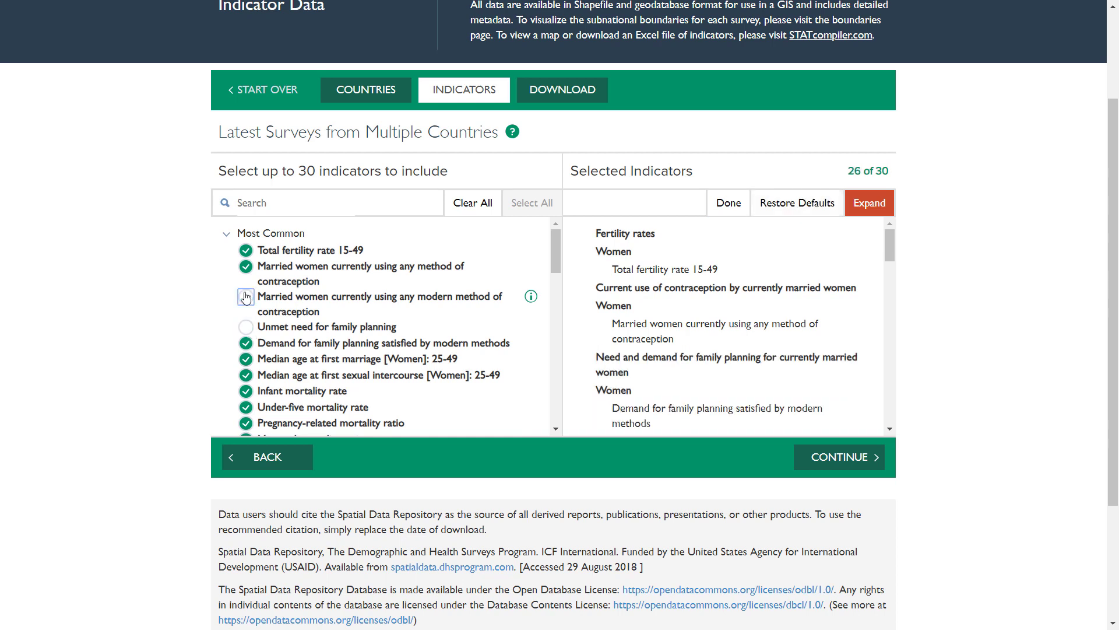
Step: Remove Married women currently using any method of contraception, Demand for family planning satisfied by modern methods, and Median age at first sexual intercourse from the indicators
{"action": "left_click", "coordinate": [249, 267]}
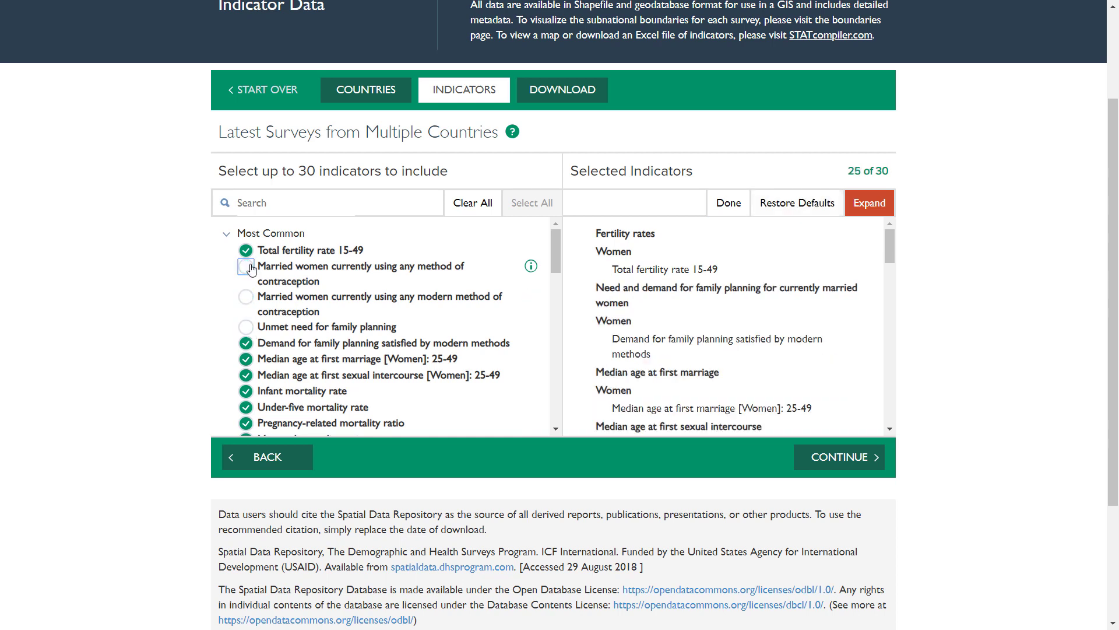
{"action": "left_click", "coordinate": [582, 344]}
{"action": "left_click", "coordinate": [583, 380]}
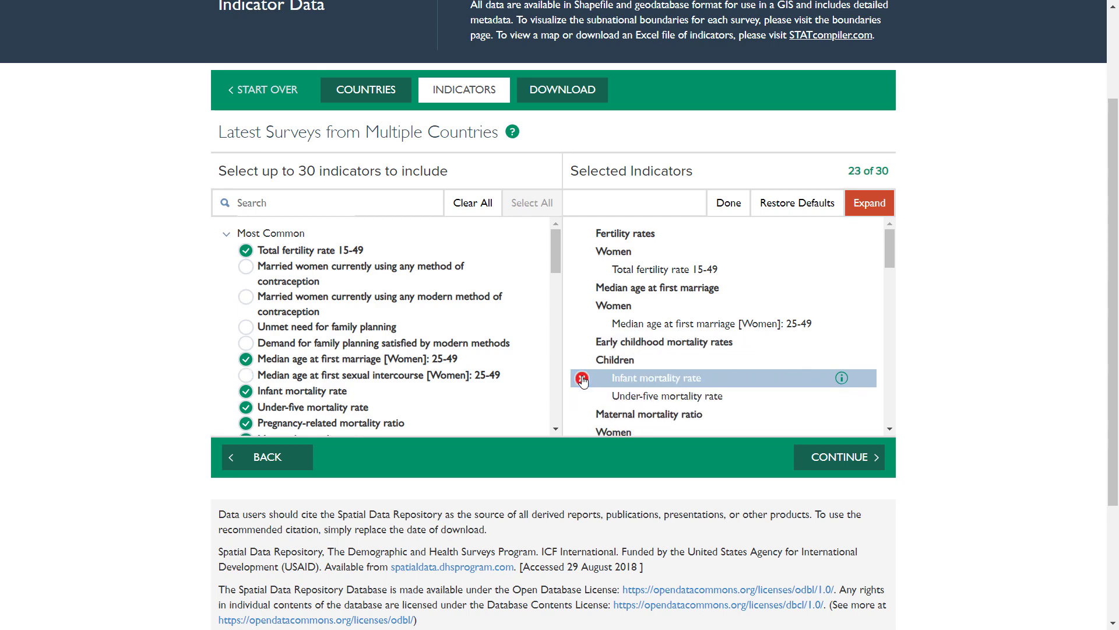
Step: Continue to the download options for the multiple-country surveys and set the geography level to Subnational
{"action": "left_click", "coordinate": [827, 461]}
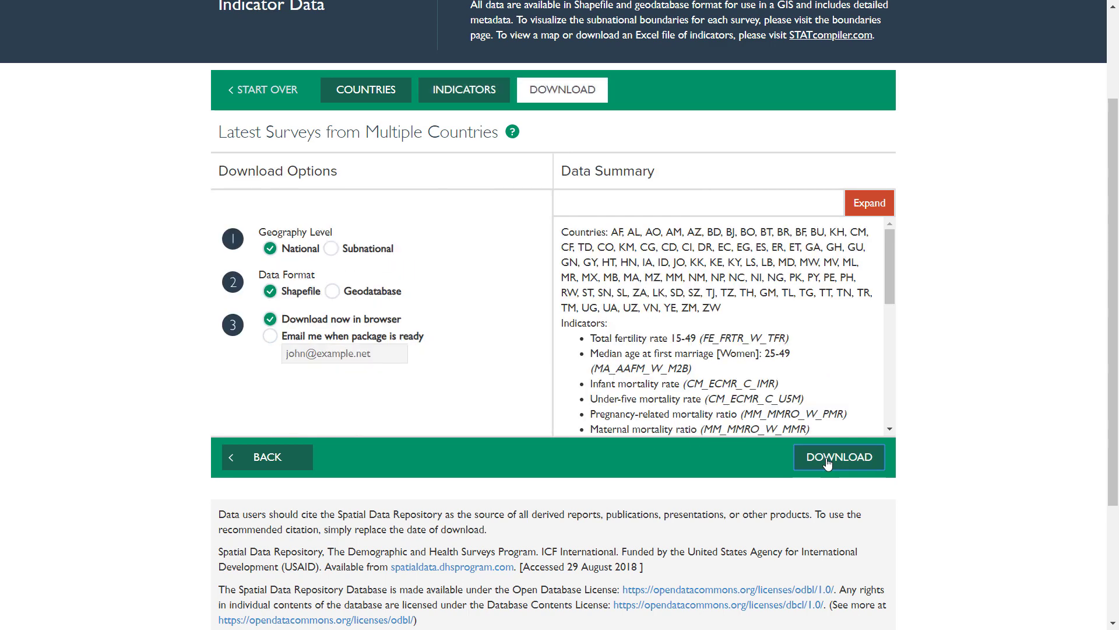
{"action": "left_click", "coordinate": [331, 251]}
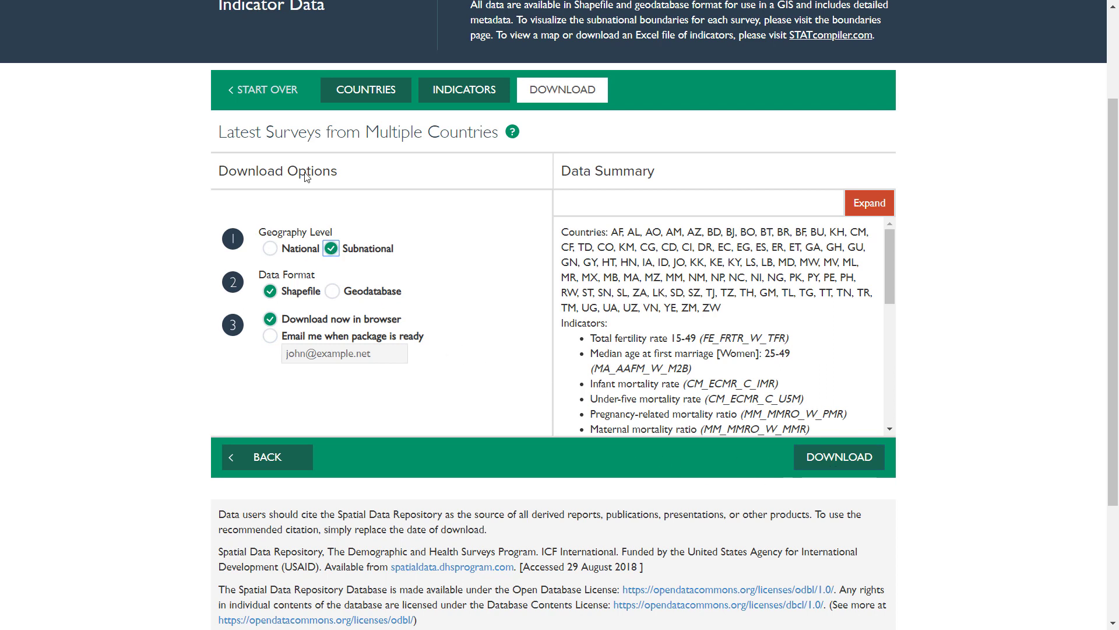
Step: Start the indicator data selection over for all countries and set the geography level to Subnational
{"action": "left_click", "coordinate": [264, 94]}
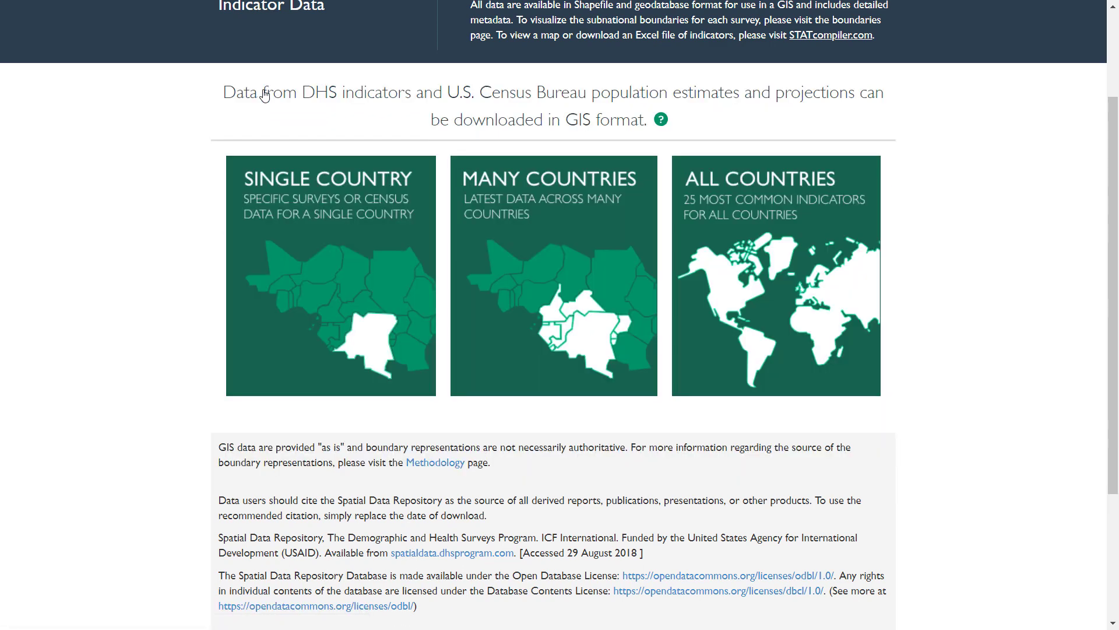
{"action": "left_click", "coordinate": [752, 246]}
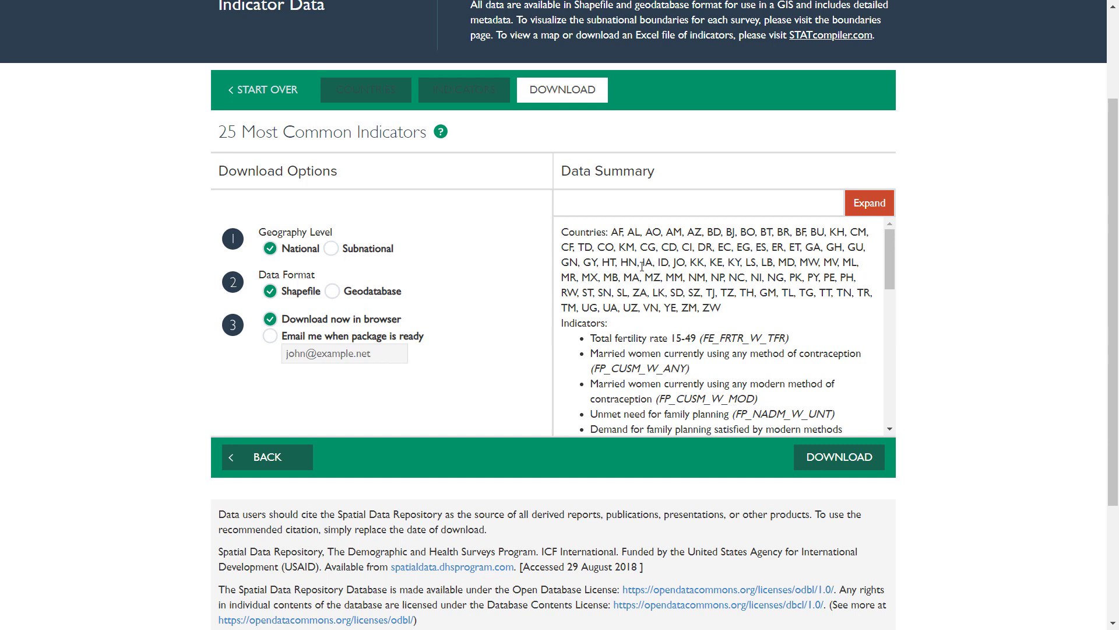
{"action": "left_click", "coordinate": [331, 249]}
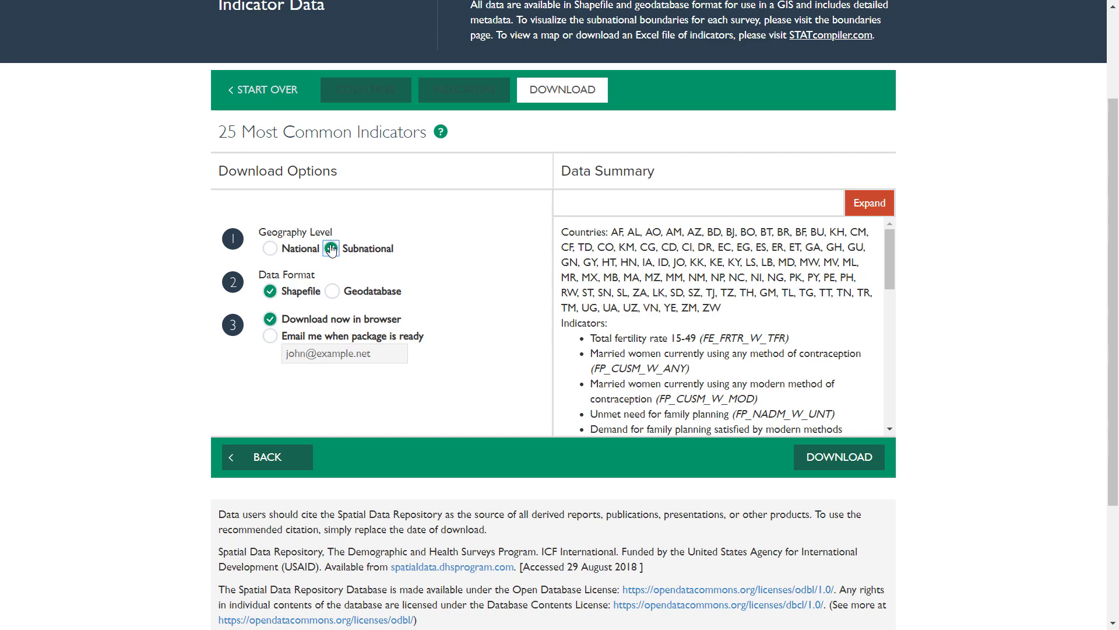